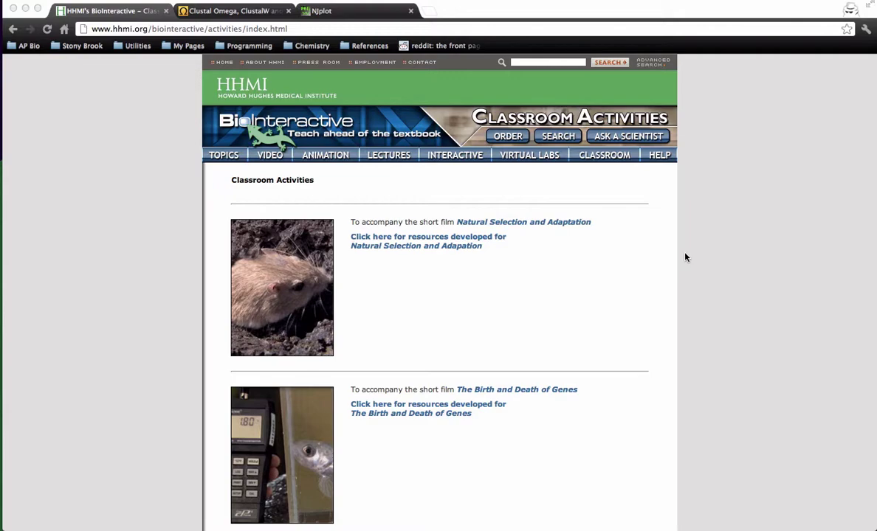
Step: Scroll down to the Biodiversity and Evolutionary Trees activity and its DNA sequence downloads
scroll(685, 257, "down", 10)
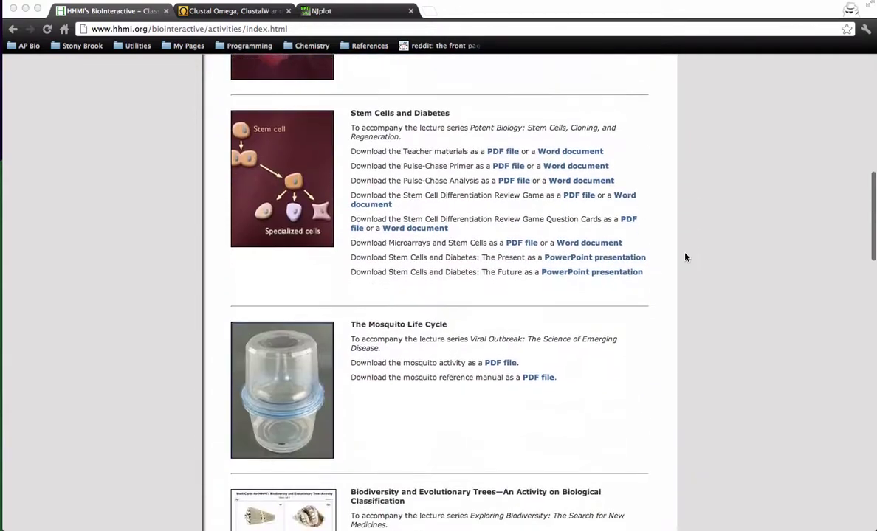
scroll(685, 257, "down", 3)
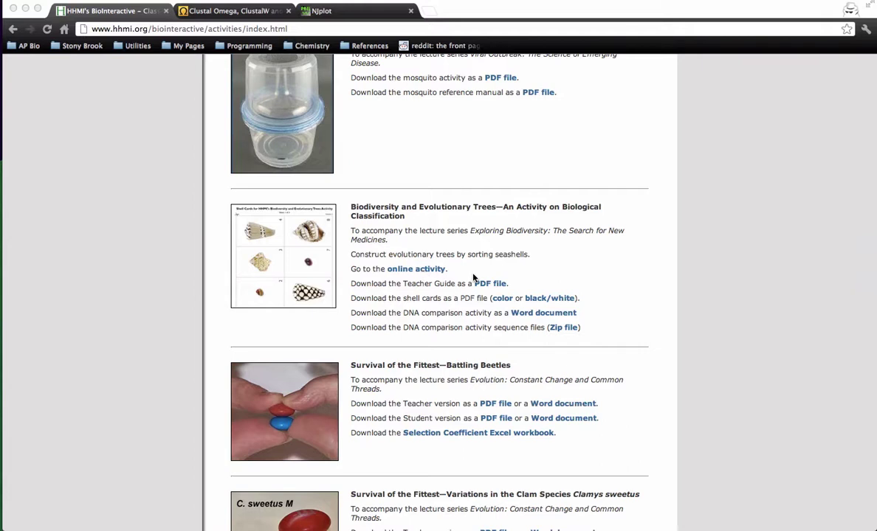
Step: Start the mollusc DNA zip download, cancel the save, and close the HHMI tab
left_click(565, 331)
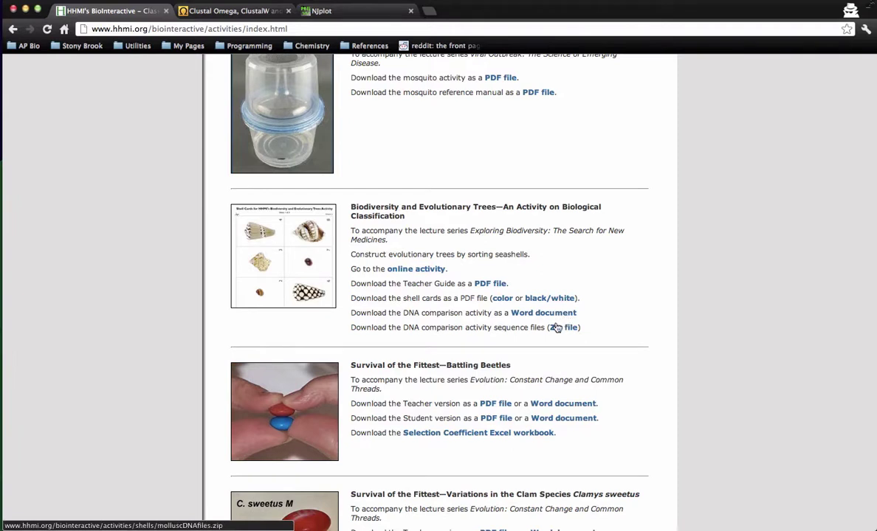
left_click(556, 329)
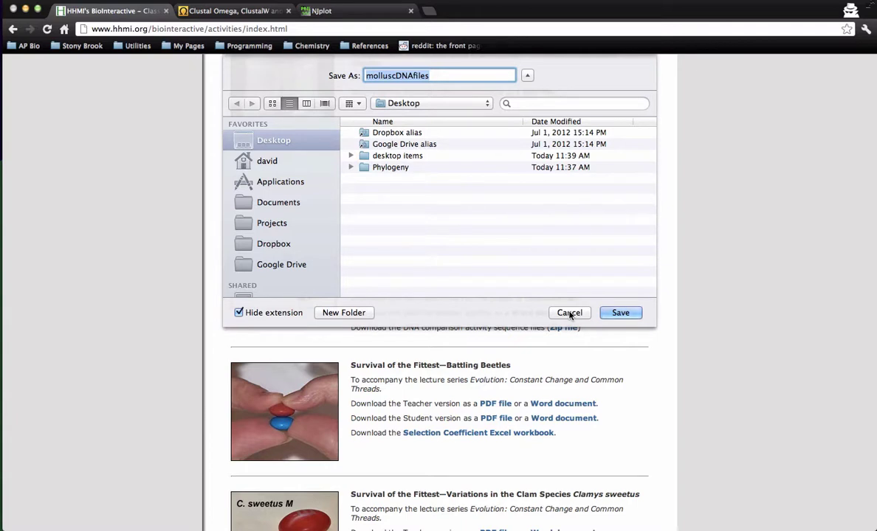
left_click(569, 313)
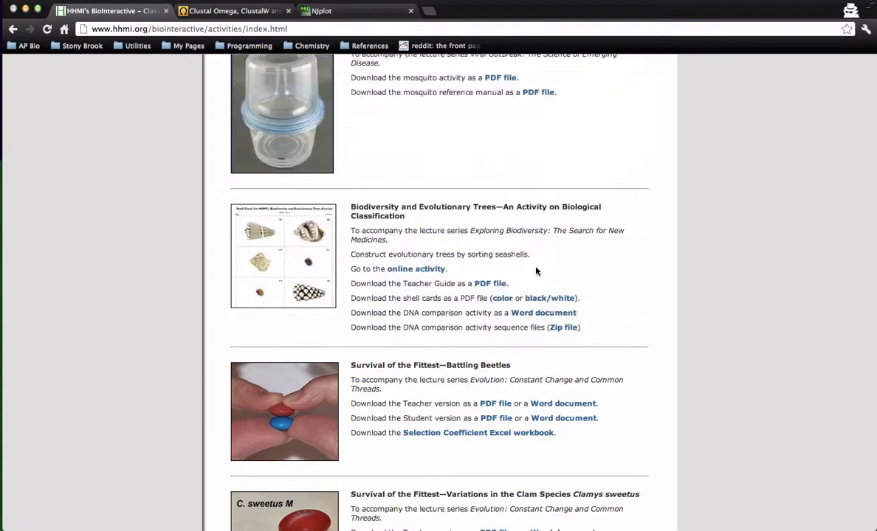
left_click(165, 11)
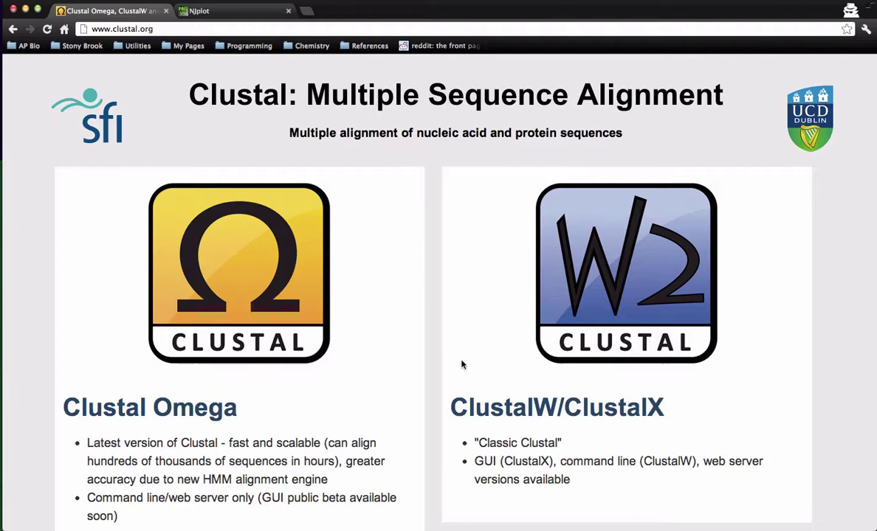
Step: Open the ClustalW/ClustalX page, view the Clustal 2.1 download listing, then close the Clustal tab
left_click(580, 303)
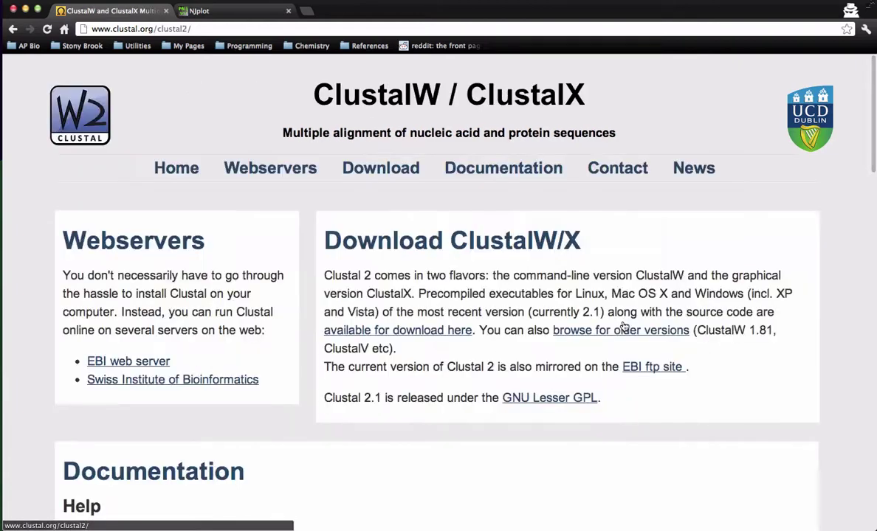
scroll(444, 322, "down", 2)
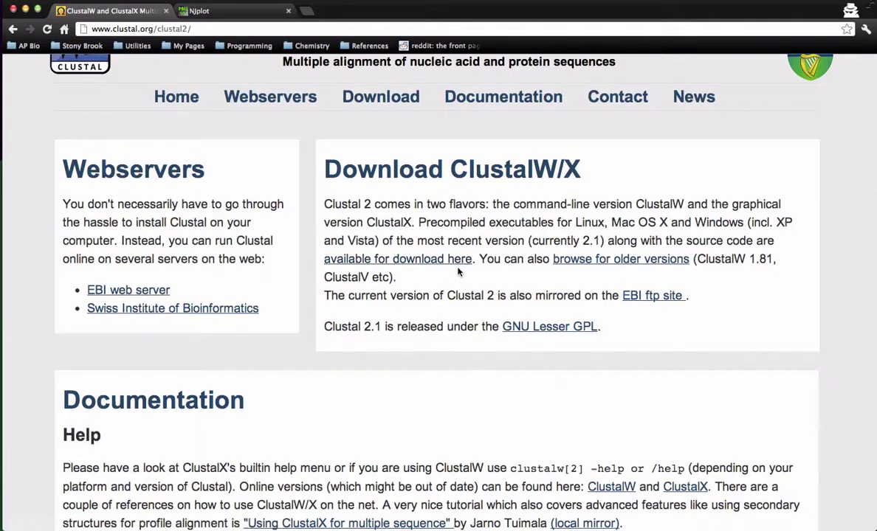
scroll(426, 251, "down", 3)
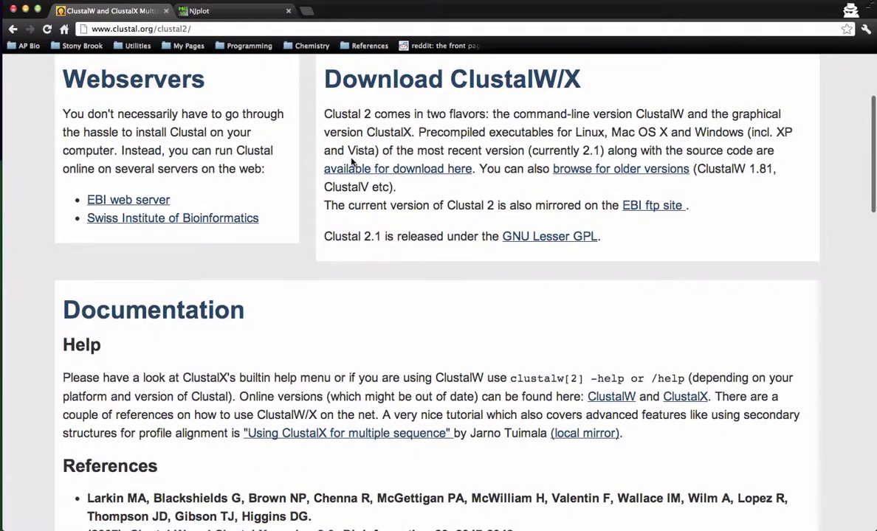
left_click(383, 171)
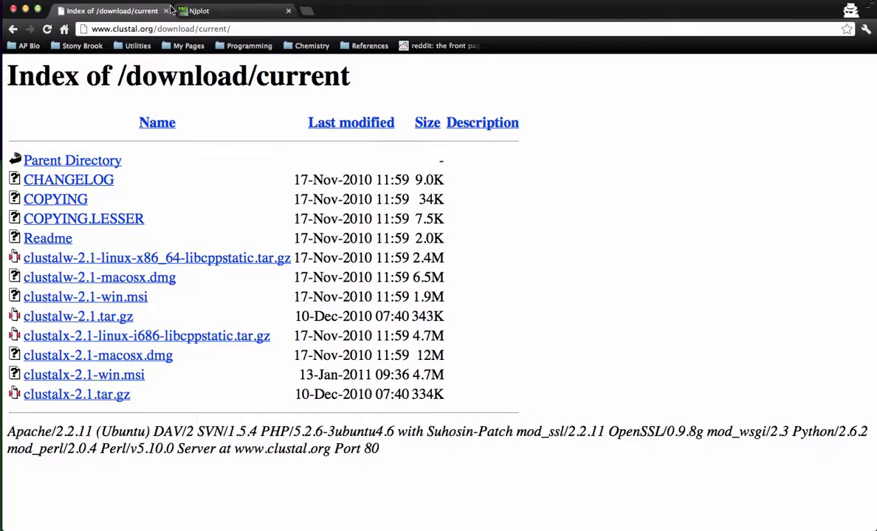
left_click(166, 11)
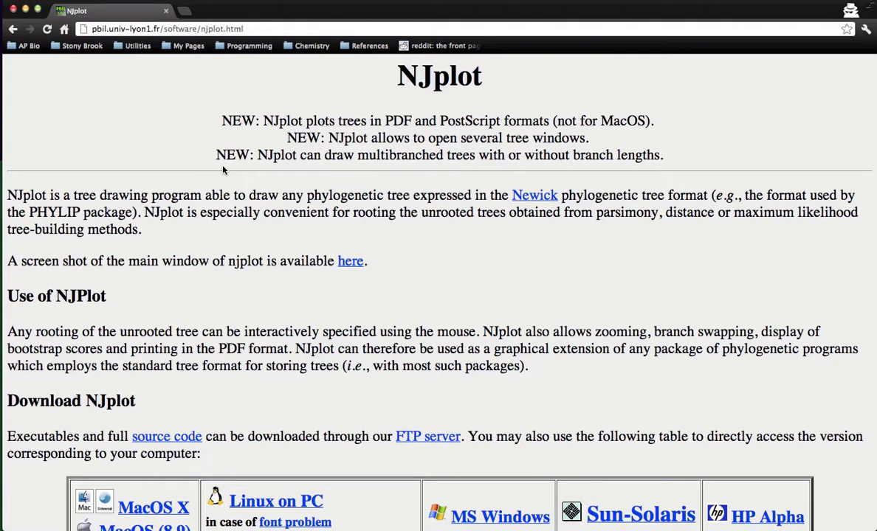
Step: Scroll down to the Download NJplot table with its MacOS X and Windows versions
scroll(224, 221, "down", 3)
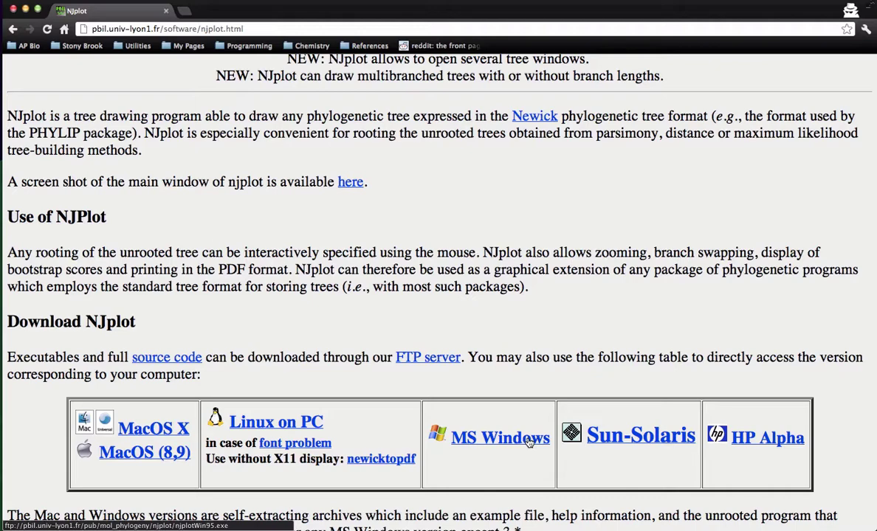
scroll(520, 472, "down", 3)
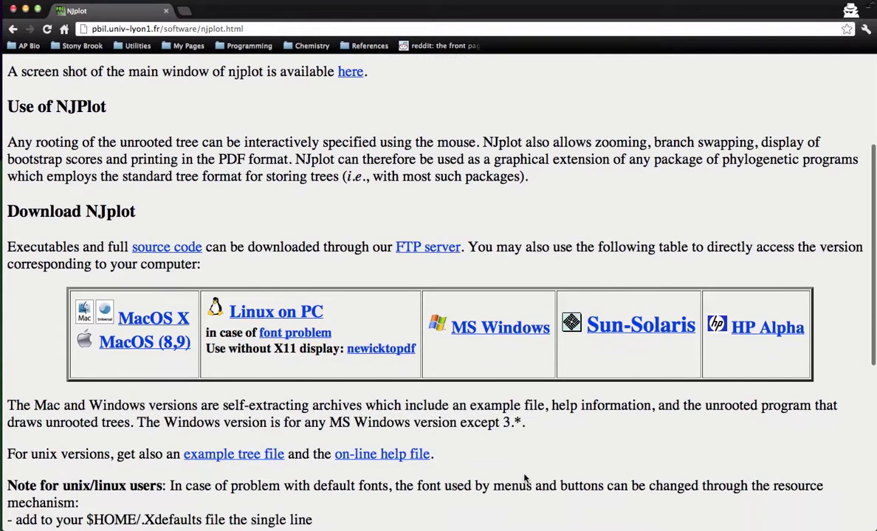
Step: Close the browser, then move and enlarge the Phylogeny Finder window
left_click(12, 10)
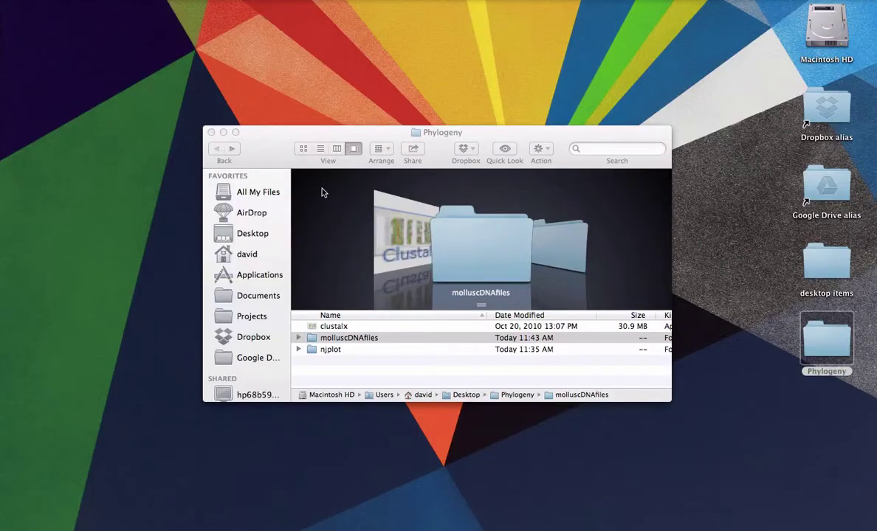
left_click_drag(275, 136, 215, 40)
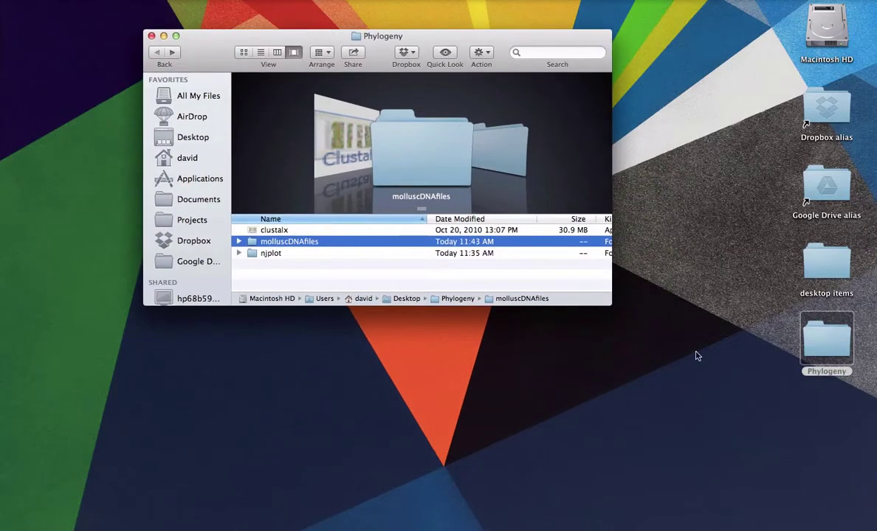
left_click_drag(612, 301, 692, 359)
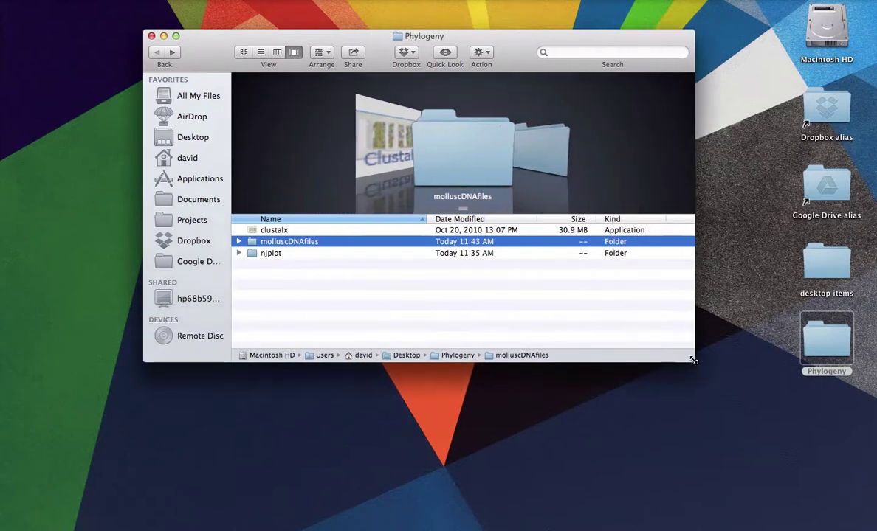
Step: Expand the njplot and molluscDNAfiles folders and launch ClustalX from the Phylogeny folder
left_click(273, 231)
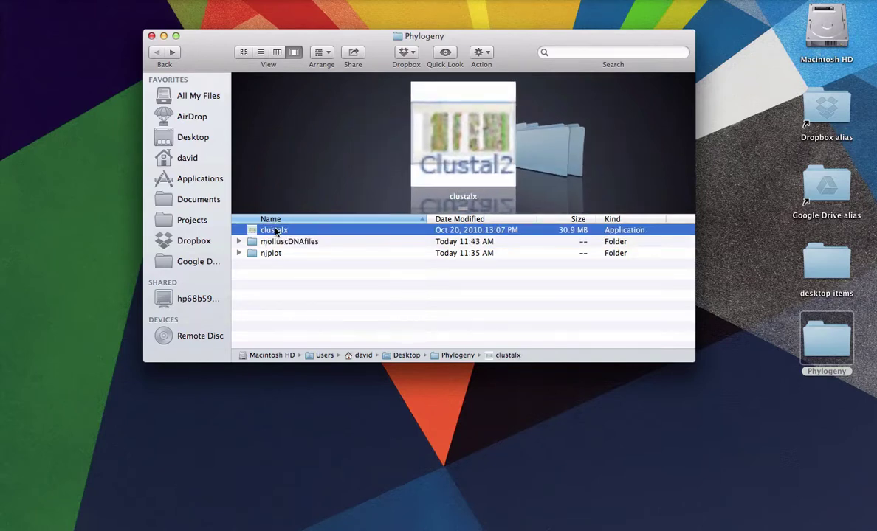
left_click(239, 254)
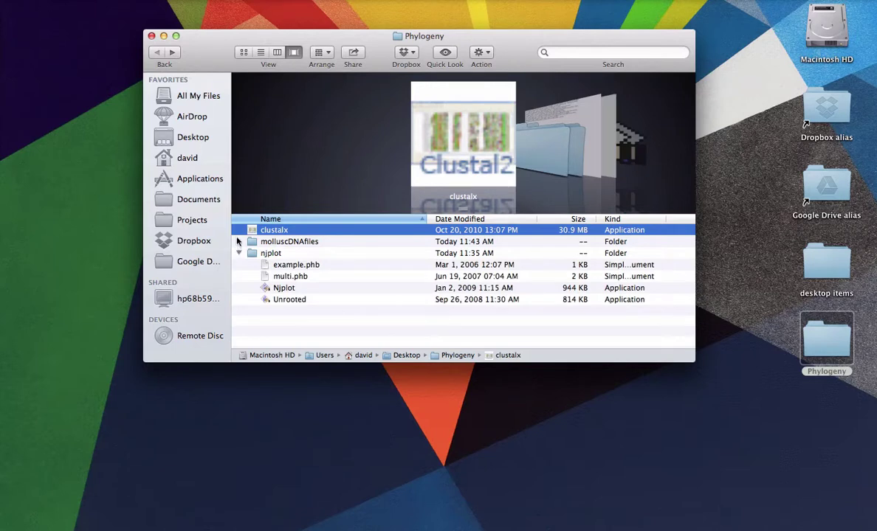
left_click(238, 242)
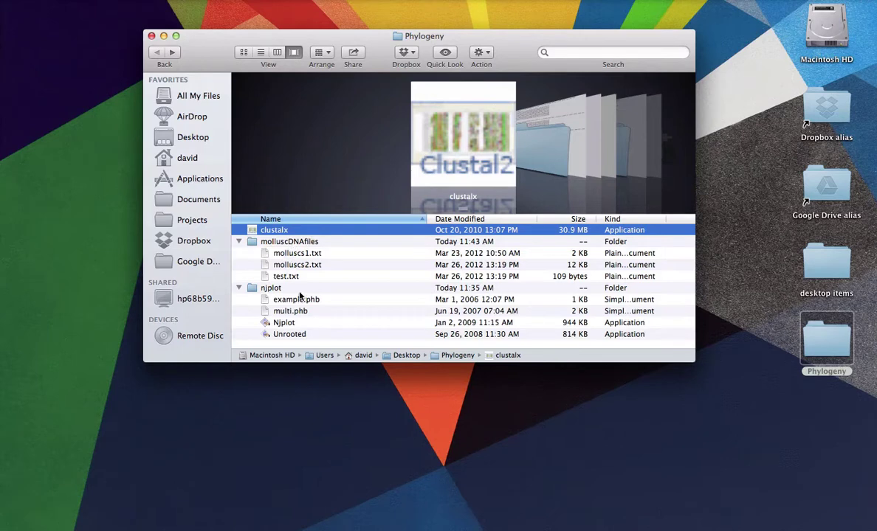
double_click(273, 233)
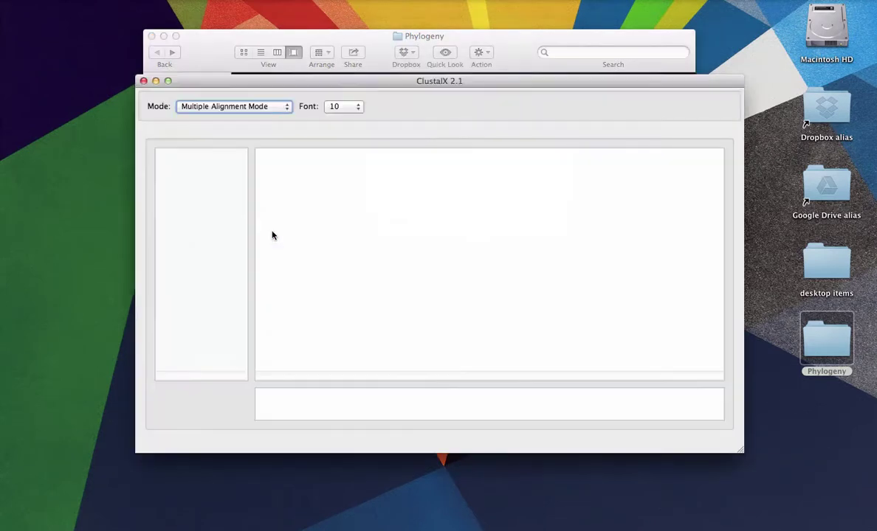
left_click_drag(204, 87, 285, 71)
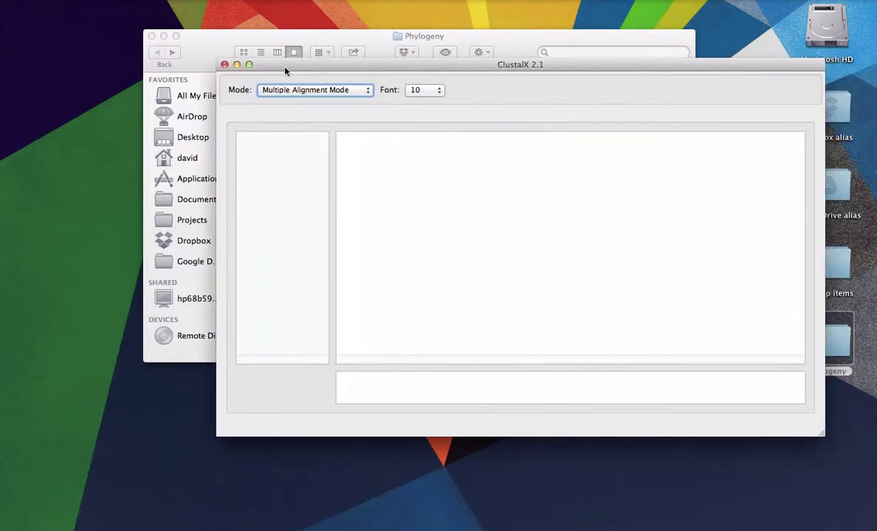
left_click(204, 51)
Step: Open test.txt from molluscDNAfiles in TextEdit to view sequences test1, test2 and test3
double_click(281, 277)
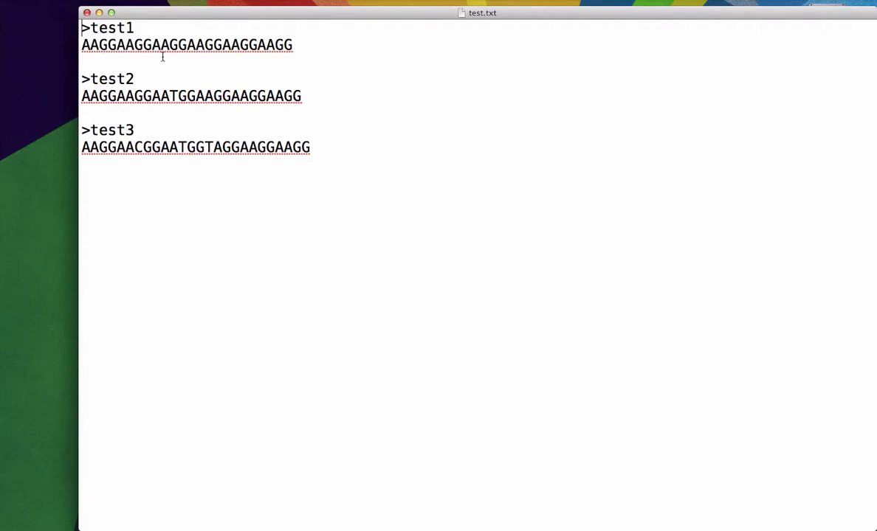
Step: Close test.txt and load Desktop > Phylogeny > molluscDNAfiles > test.txt into ClustalX
left_click(86, 14)
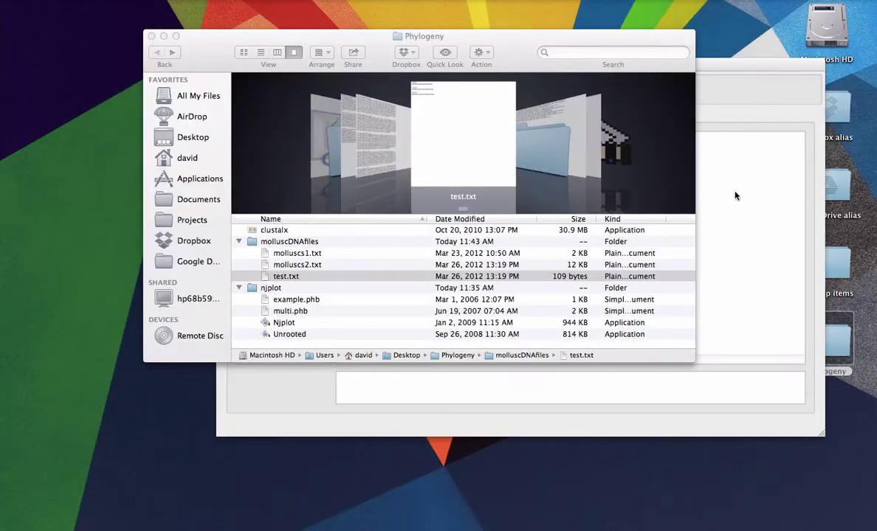
left_click(721, 113)
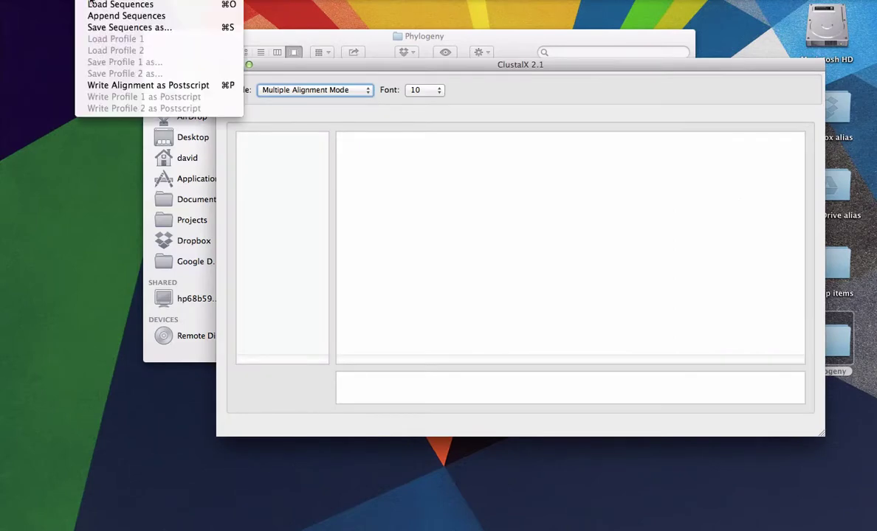
left_click(93, 6)
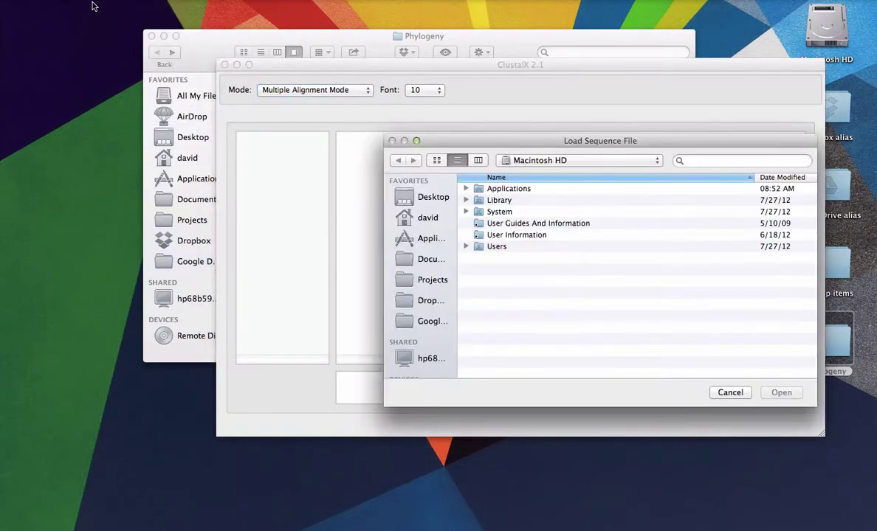
left_click(432, 197)
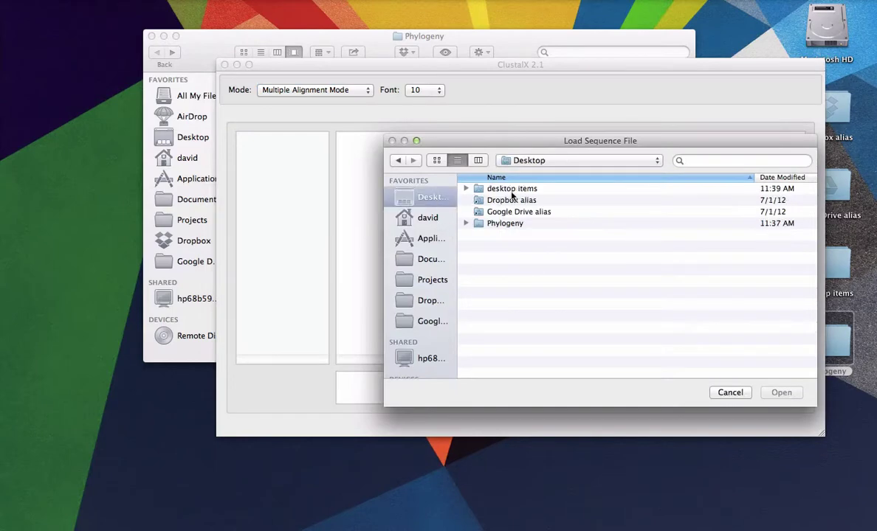
left_click(465, 224)
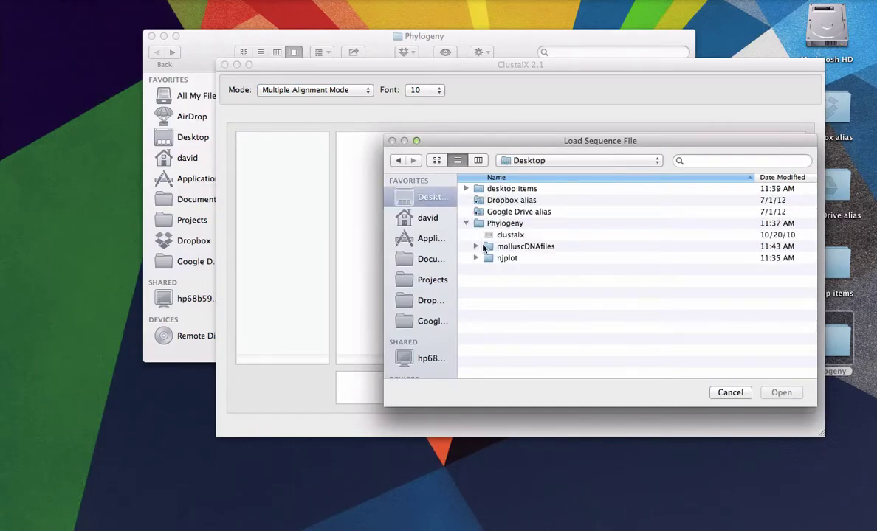
left_click(475, 246)
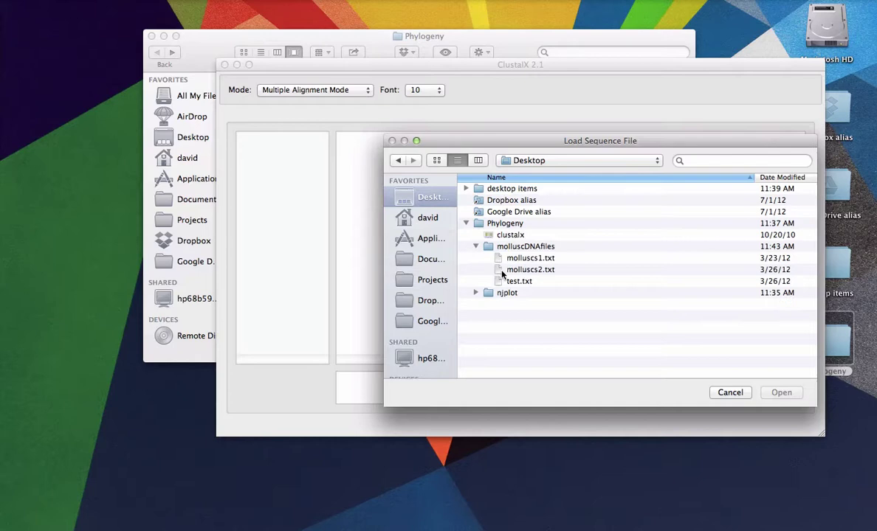
left_click(510, 283)
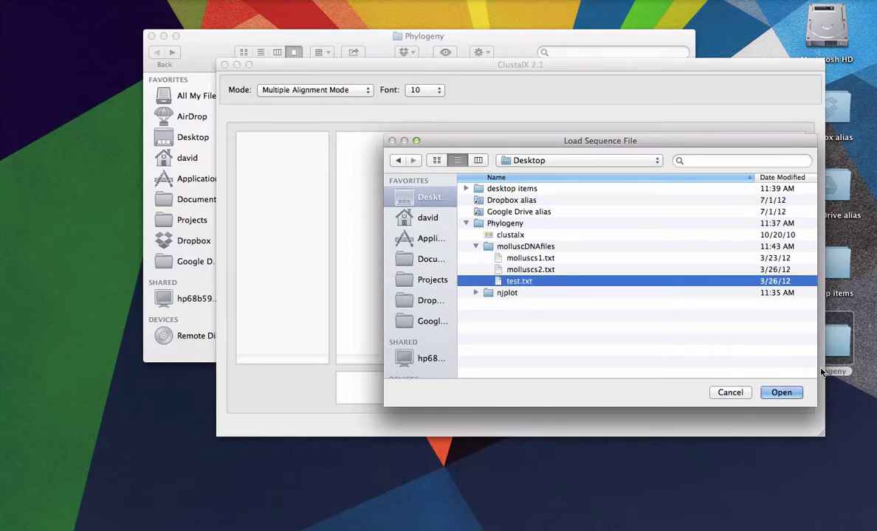
left_click(782, 394)
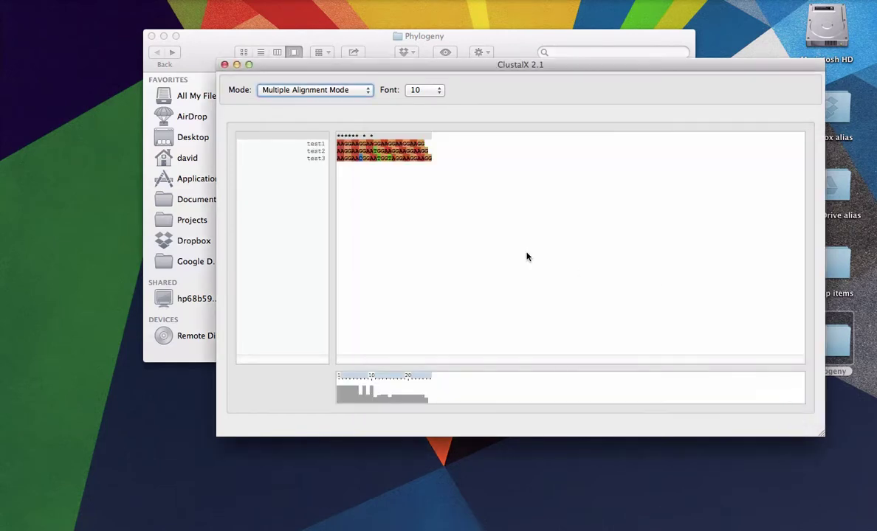
Step: Set the sequence font size to 48 and start Alignment > Do Complete Alignment
left_click(438, 89)
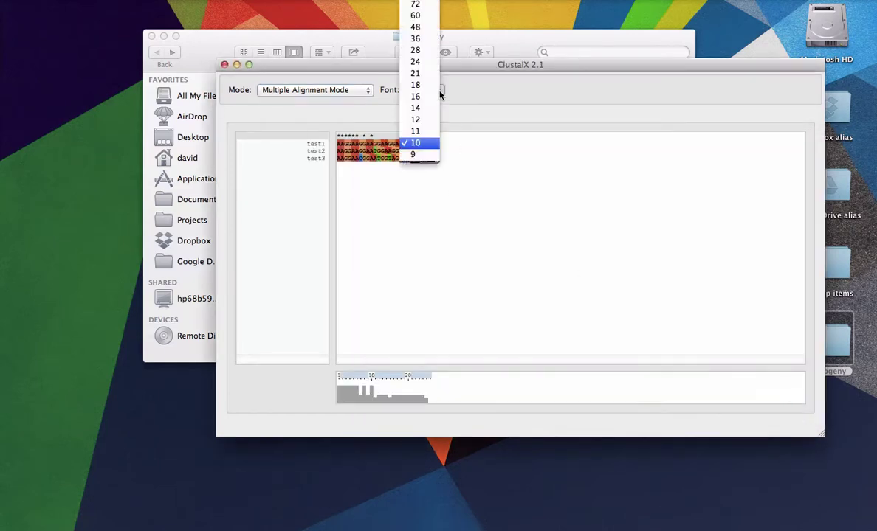
left_click(416, 27)
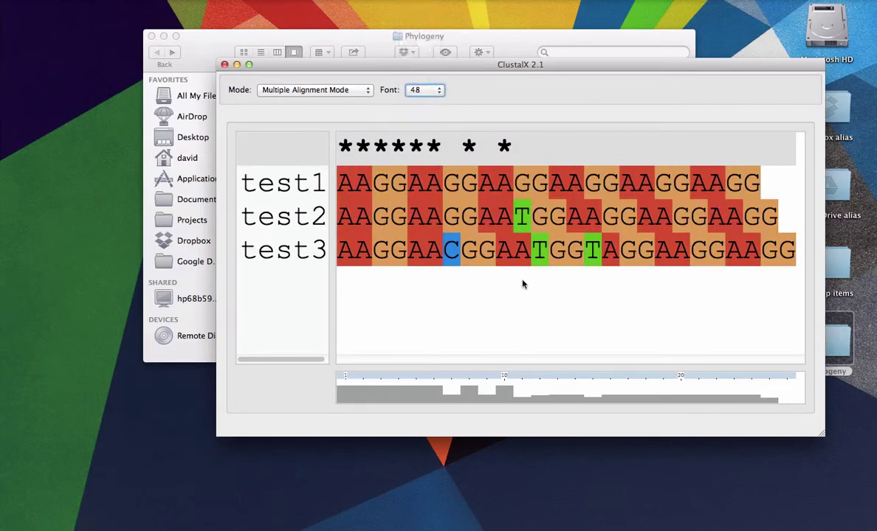
left_click(155, 1)
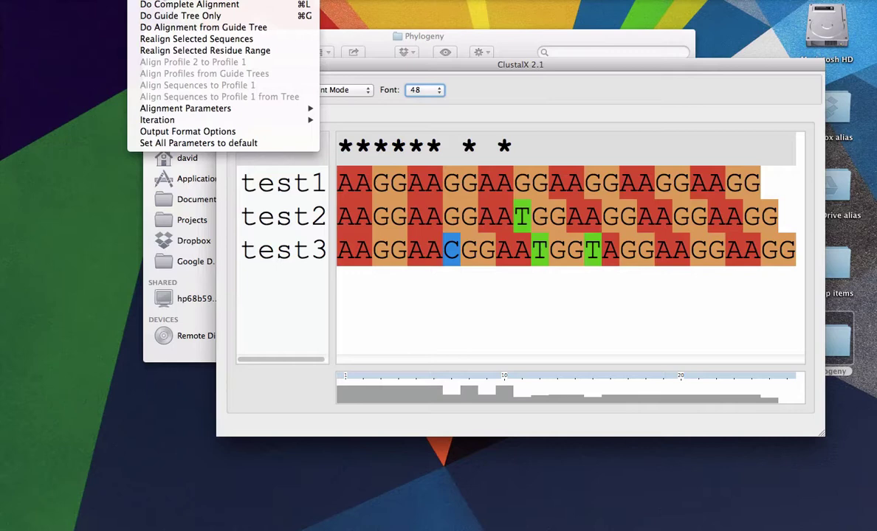
left_click(160, 7)
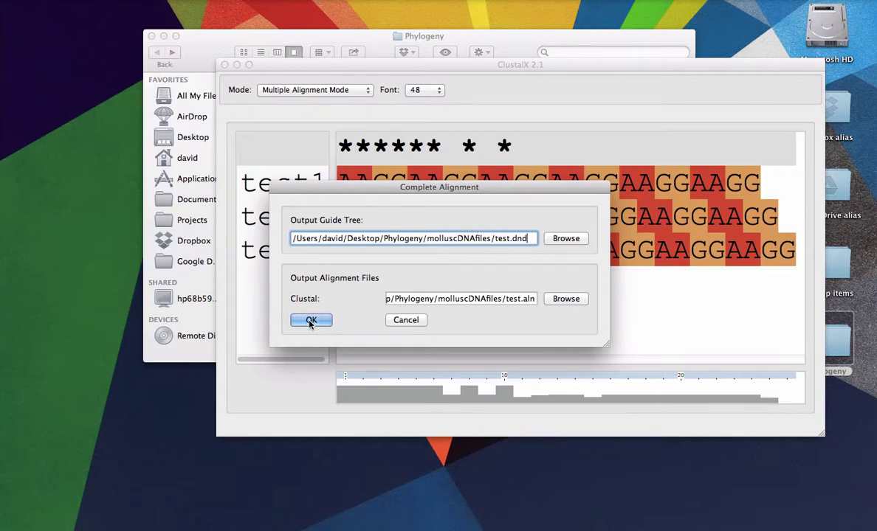
Step: Run the complete alignment of test1–test3, writing test.dnd and test.aln
left_click(310, 321)
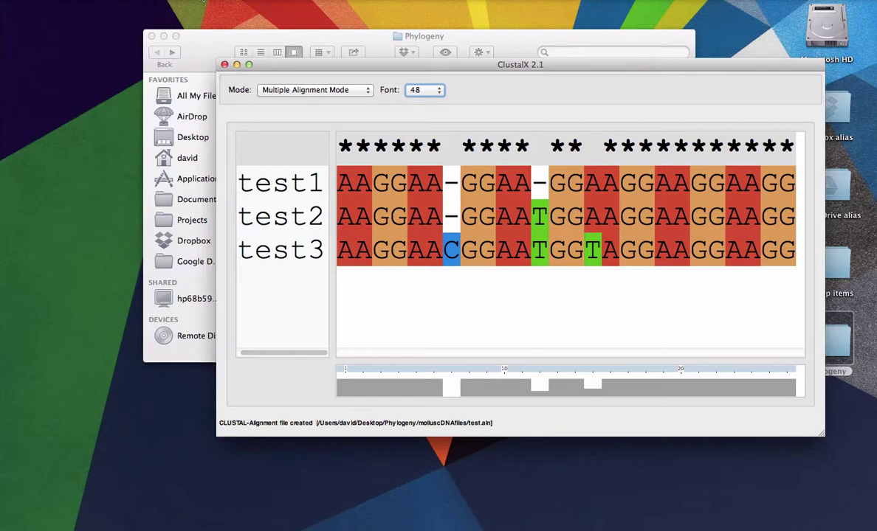
Step: Draw the tree to save test.ph, then close the ClustalX window
left_click(203, 0)
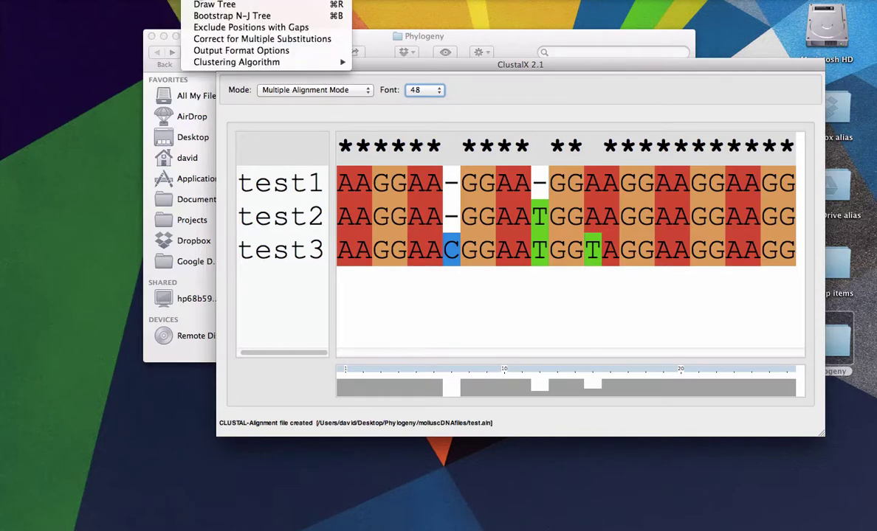
left_click(202, 4)
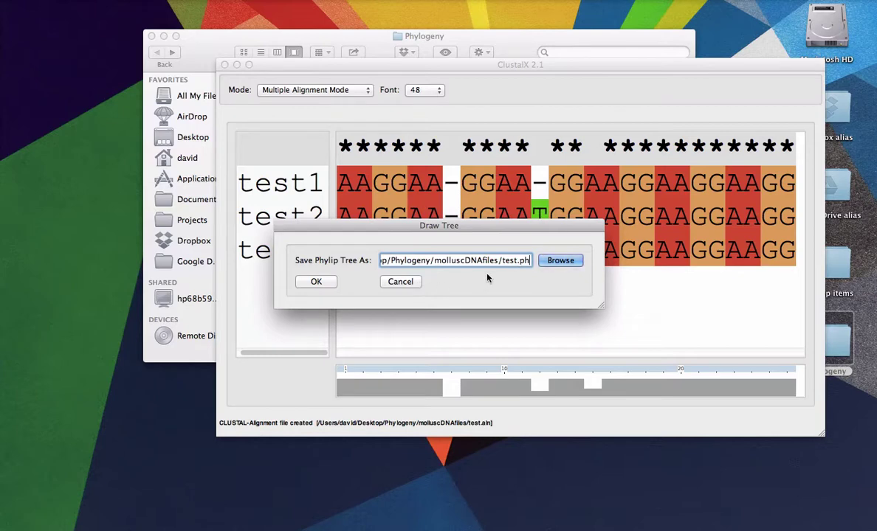
left_click(314, 284)
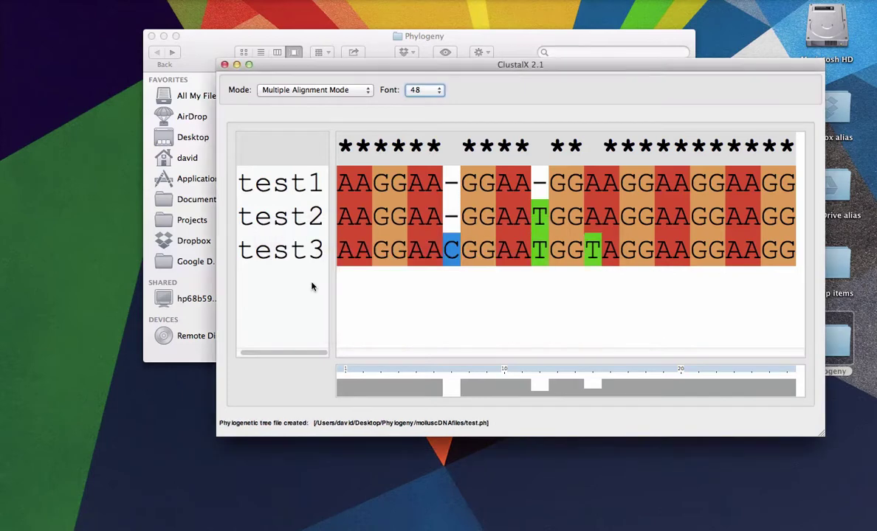
left_click(224, 64)
left_click(224, 65)
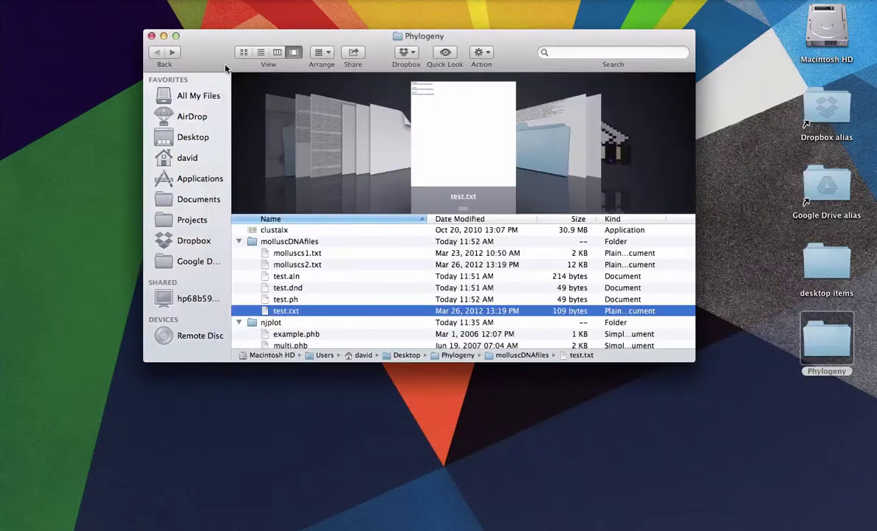
Step: Launch the Njplot application from its folder in Finder
left_click(294, 302)
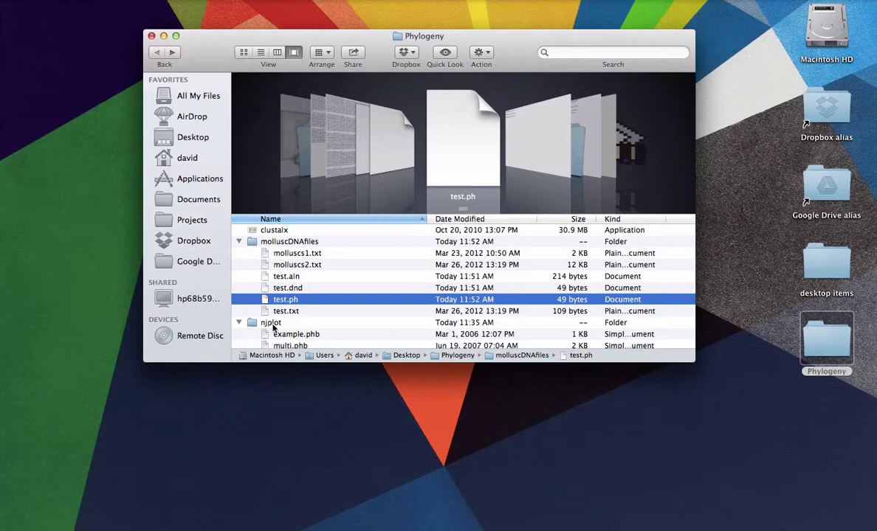
scroll(281, 330, "down", 2)
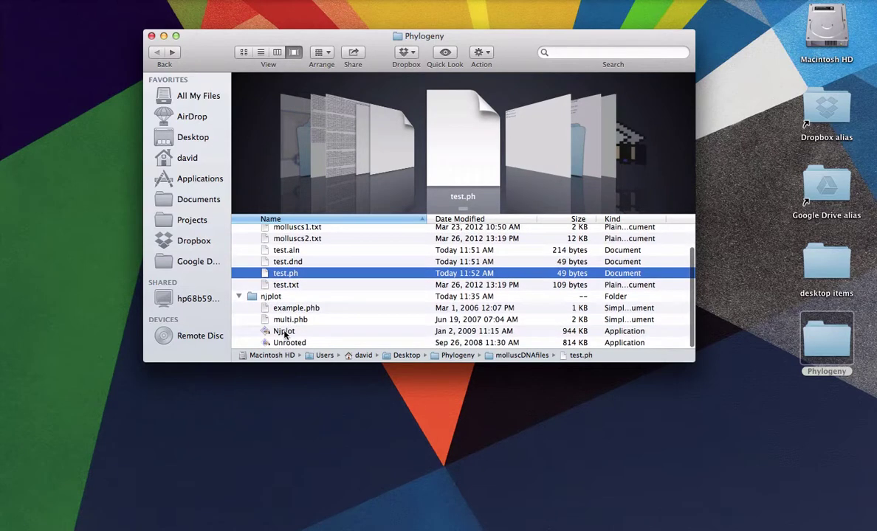
left_click(281, 332)
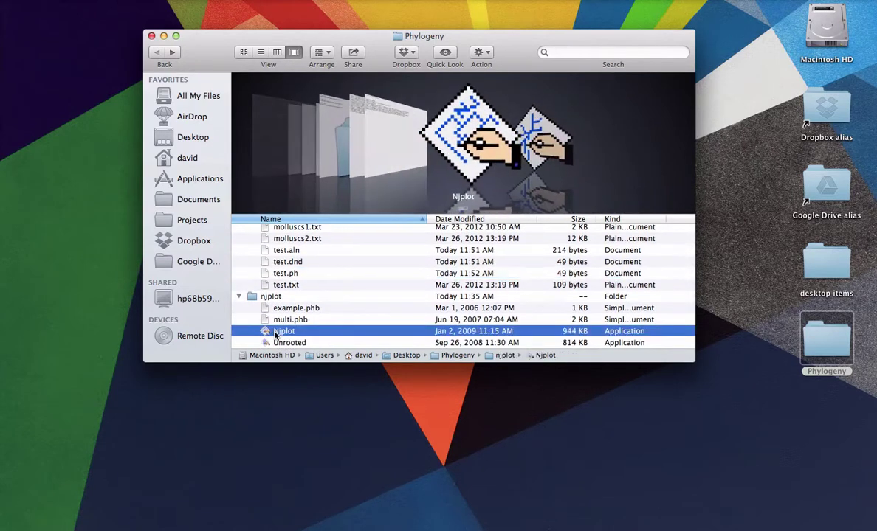
double_click(275, 333)
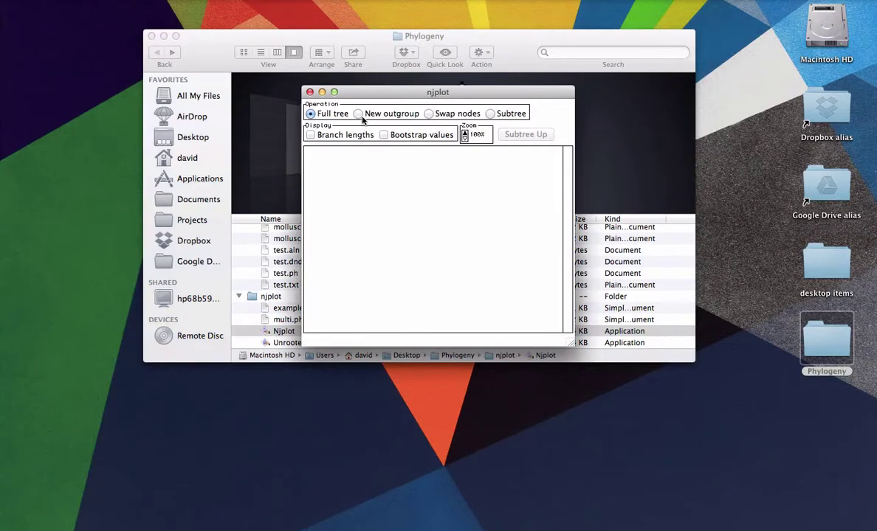
Step: Open Phylogeny/molluscDNAfiles/test.ph in NJplot as a tree
left_click(84, 1)
left_click(82, 8)
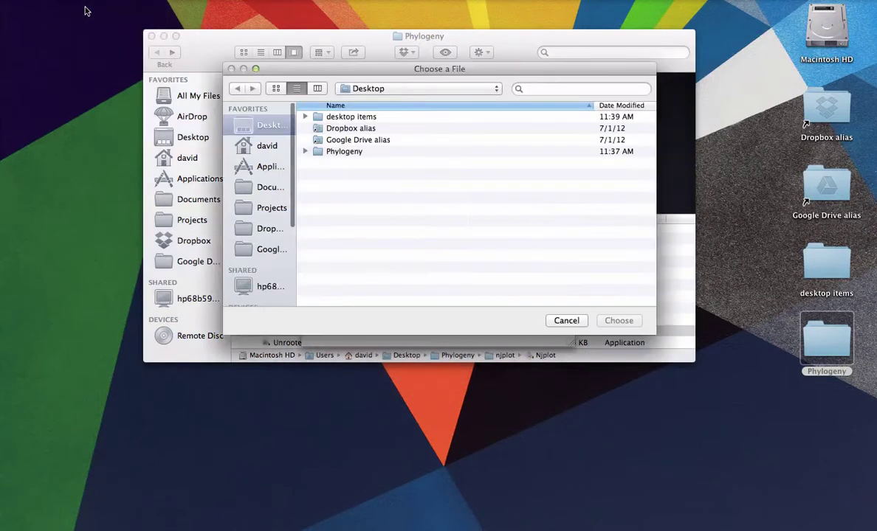
left_click(305, 152)
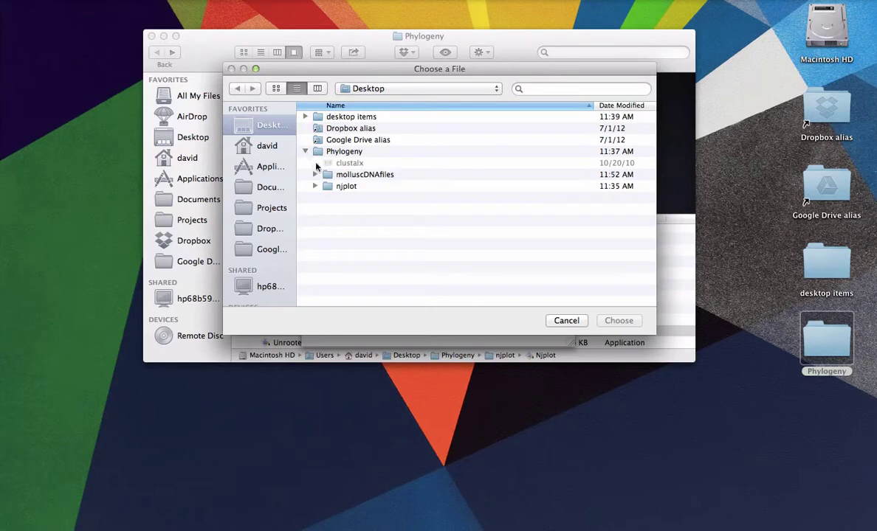
left_click(316, 174)
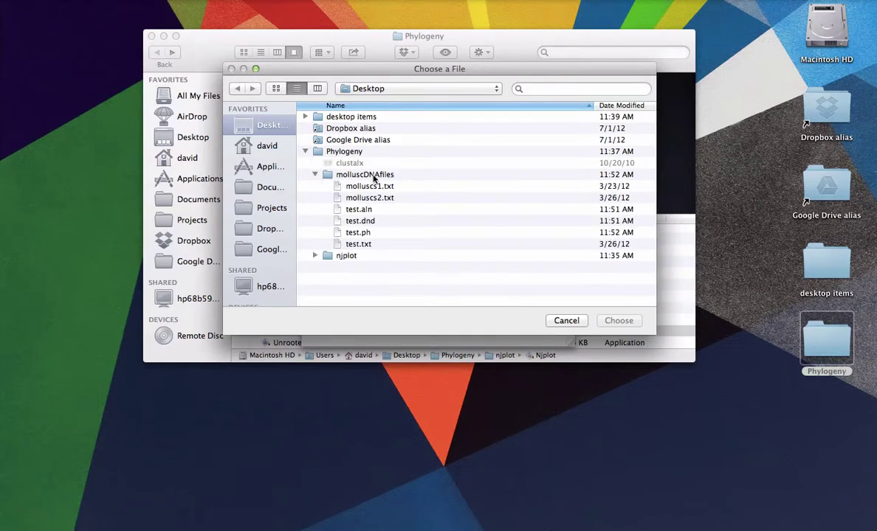
left_click(360, 233)
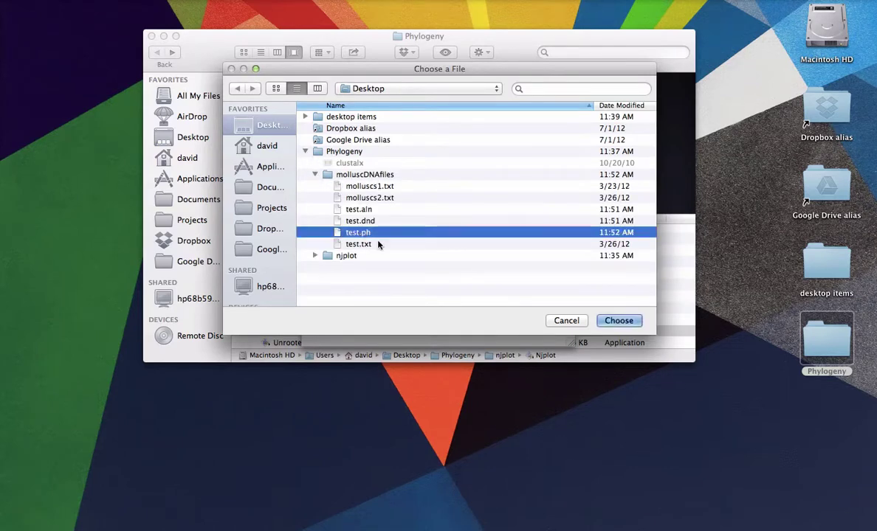
left_click(619, 320)
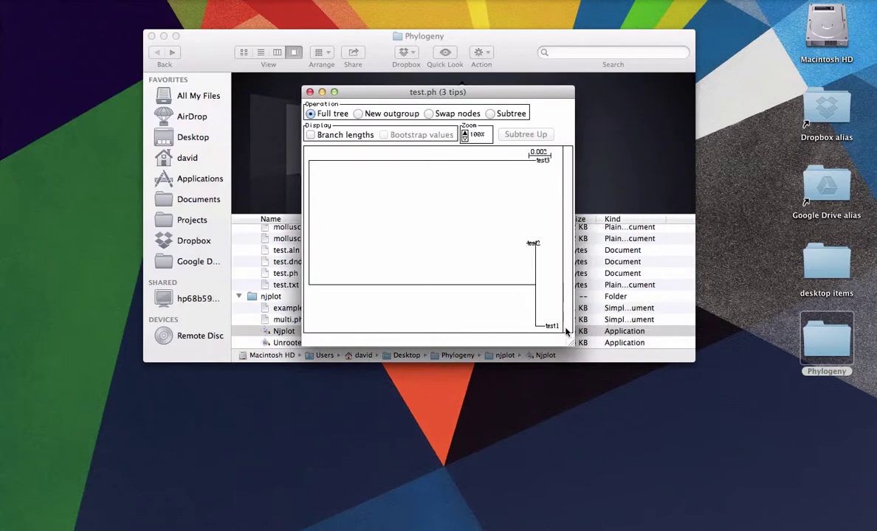
Step: Enlarge the test.ph tree window and move it toward the left
left_click_drag(570, 343, 727, 476)
left_click_drag(549, 95, 350, 55)
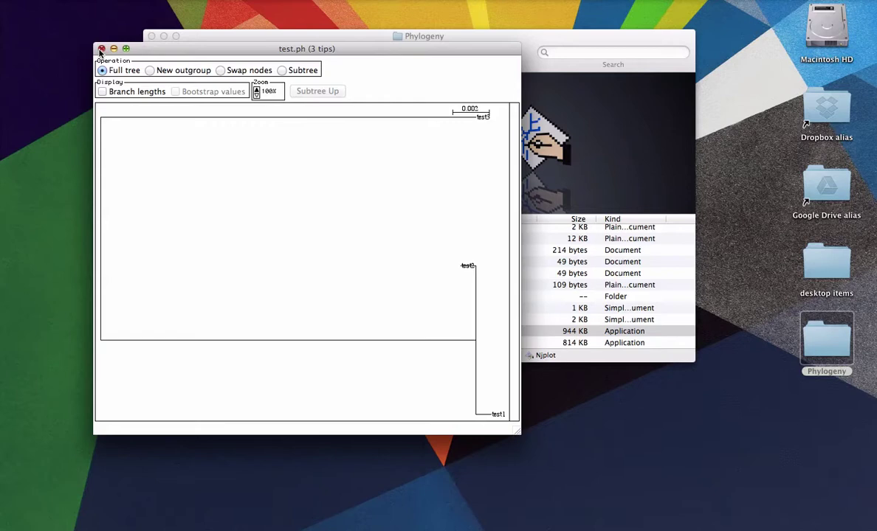
left_click(101, 49)
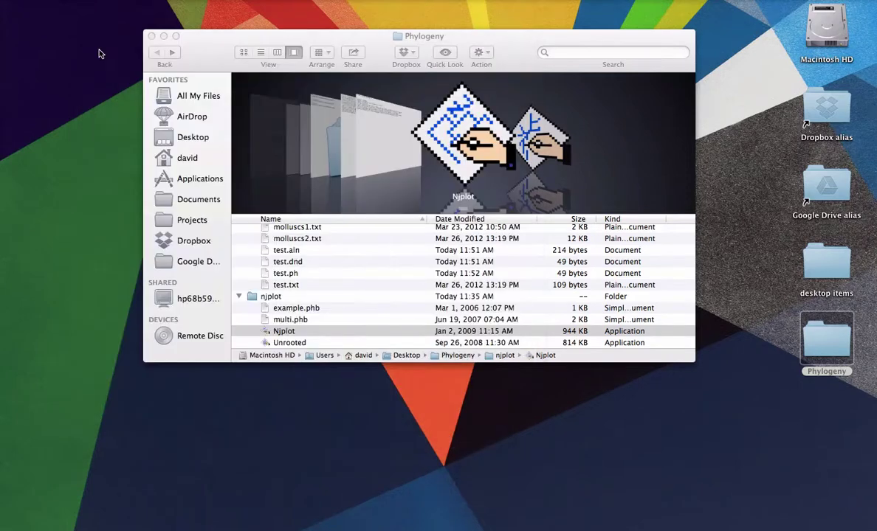